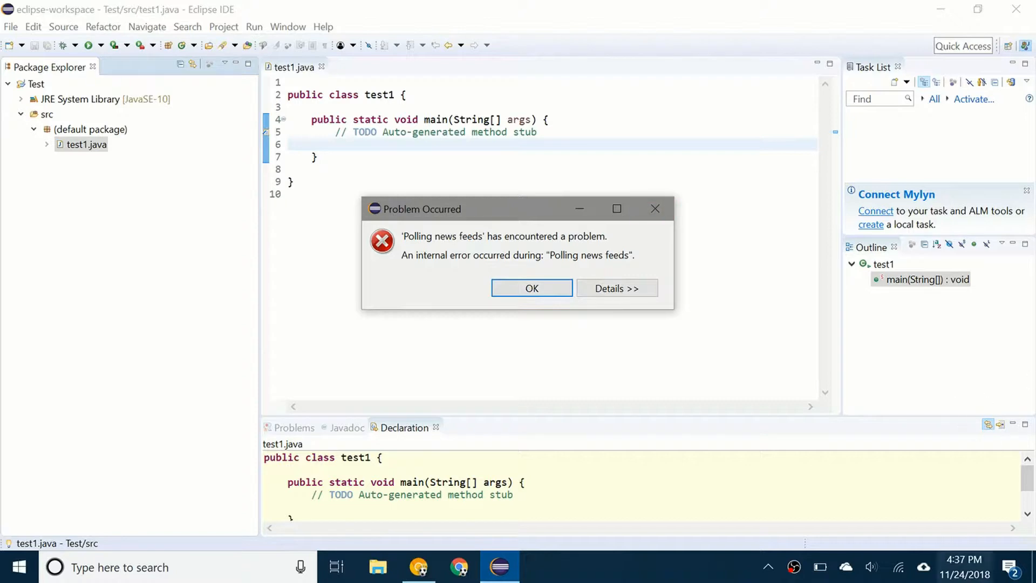
Dismiss the 'Polling news feeds' error and head to the Window menu for preferences.
left_click(532, 293)
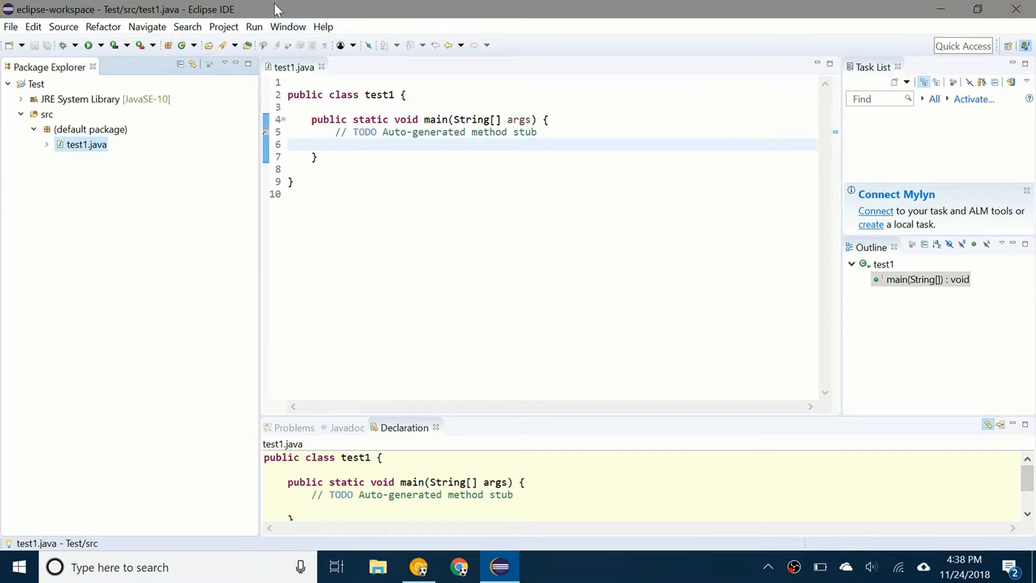
left_click(290, 27)
Open Preferences on the General page with the General node expanded to show its subpages.
left_click(328, 156)
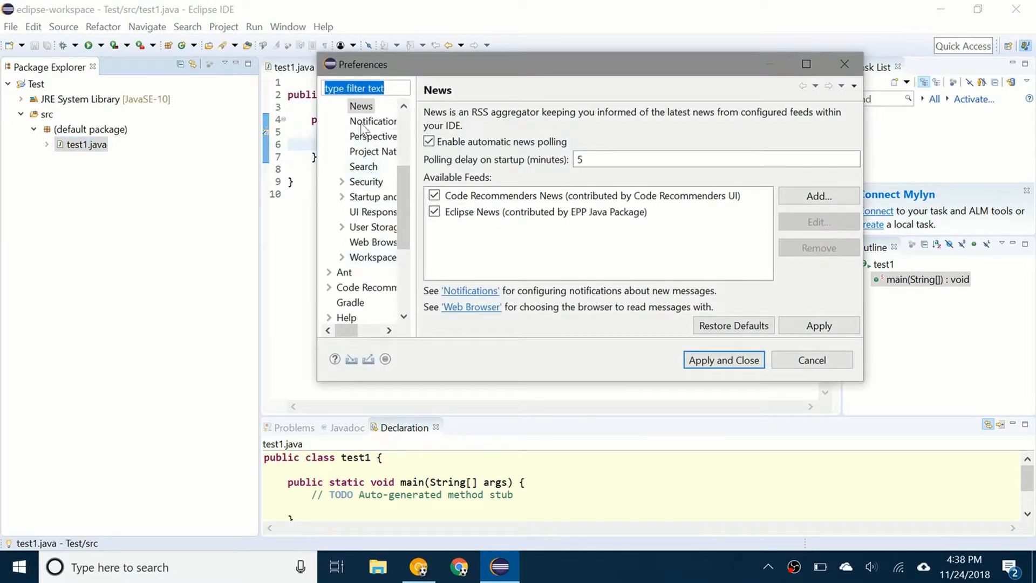
scroll(379, 177, "up", 2)
scroll(378, 176, "up", 1)
left_click(352, 107)
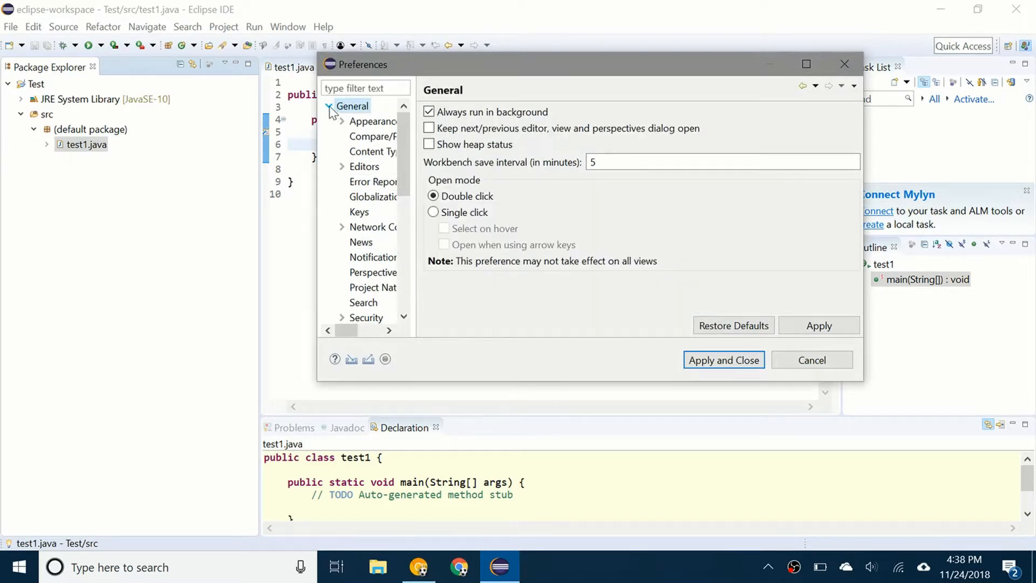
left_click(329, 106)
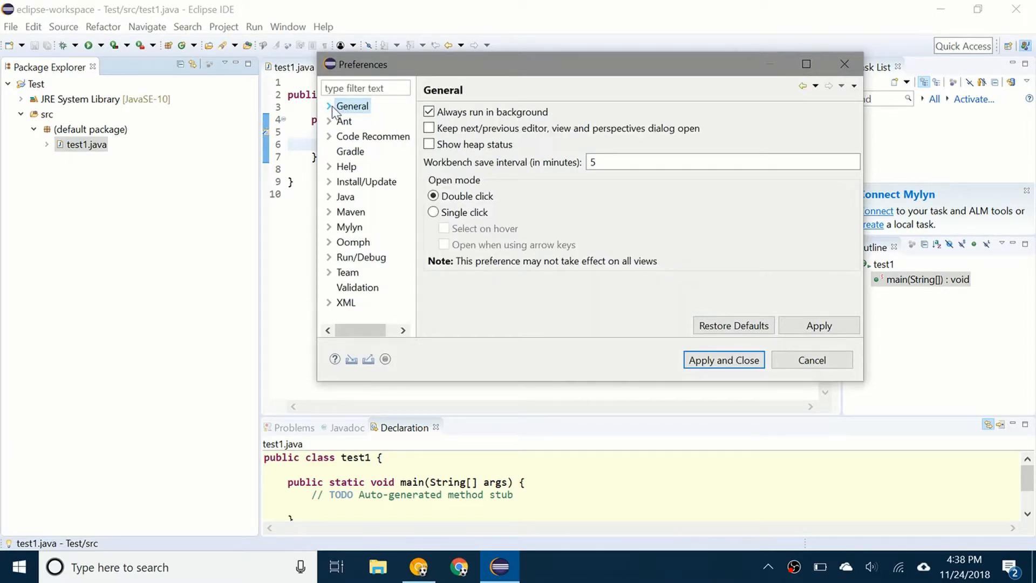
left_click(329, 106)
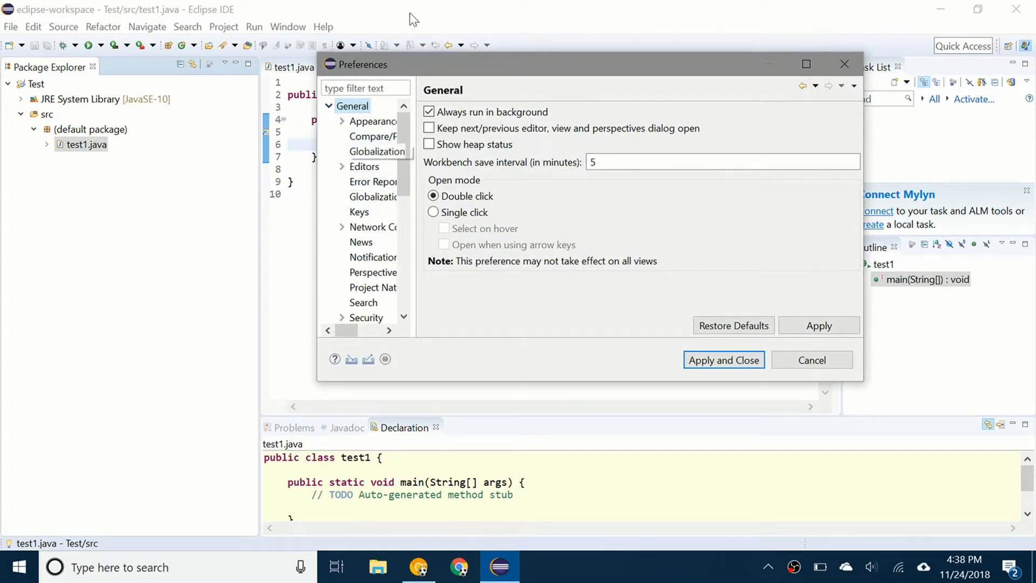
On General > News, uncheck 'Enable automatic news polling', then Apply and Close.
left_click(360, 245)
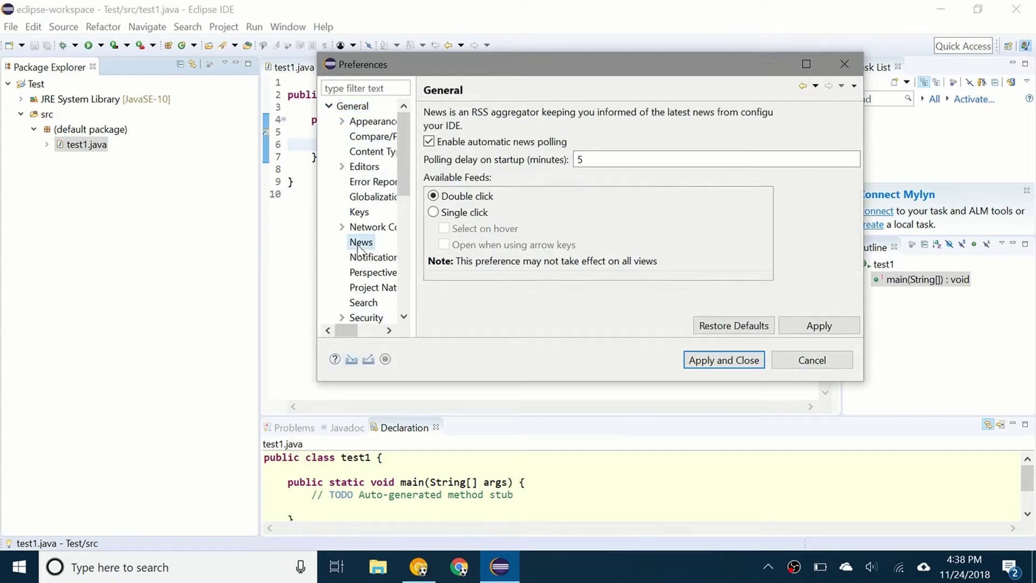
left_click(430, 142)
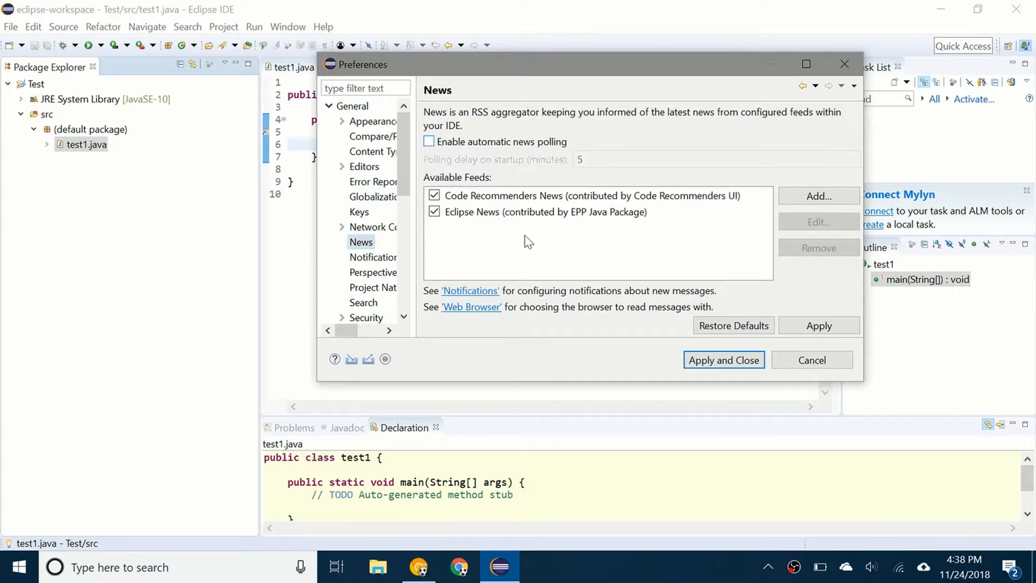
left_click(723, 360)
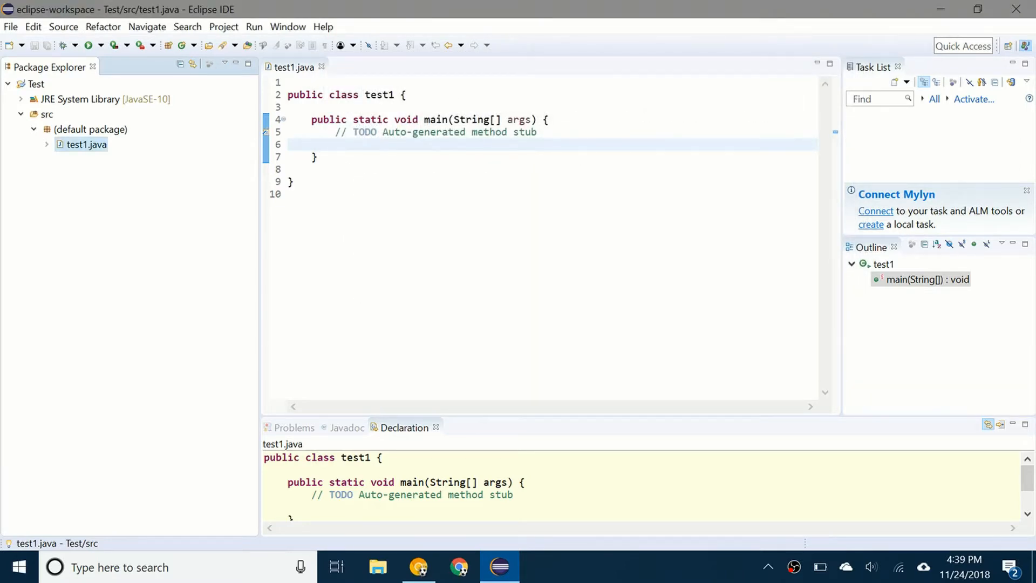